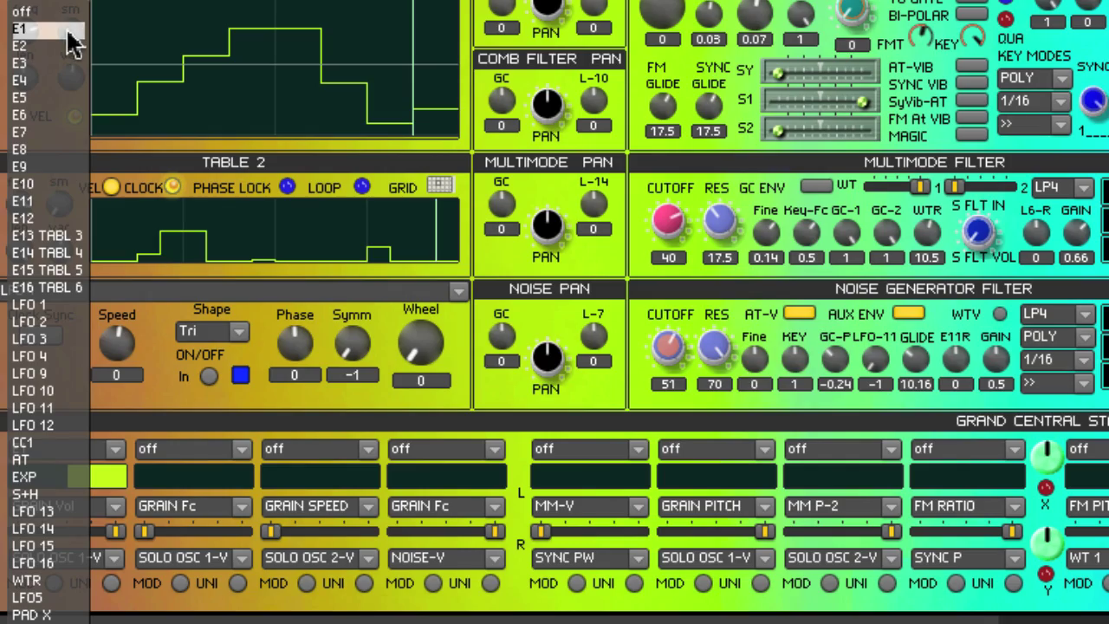
Step: Route envelope E1 to SOLO OSC 1-V in the first Grand Central Station slot
click(69, 32)
click(97, 551)
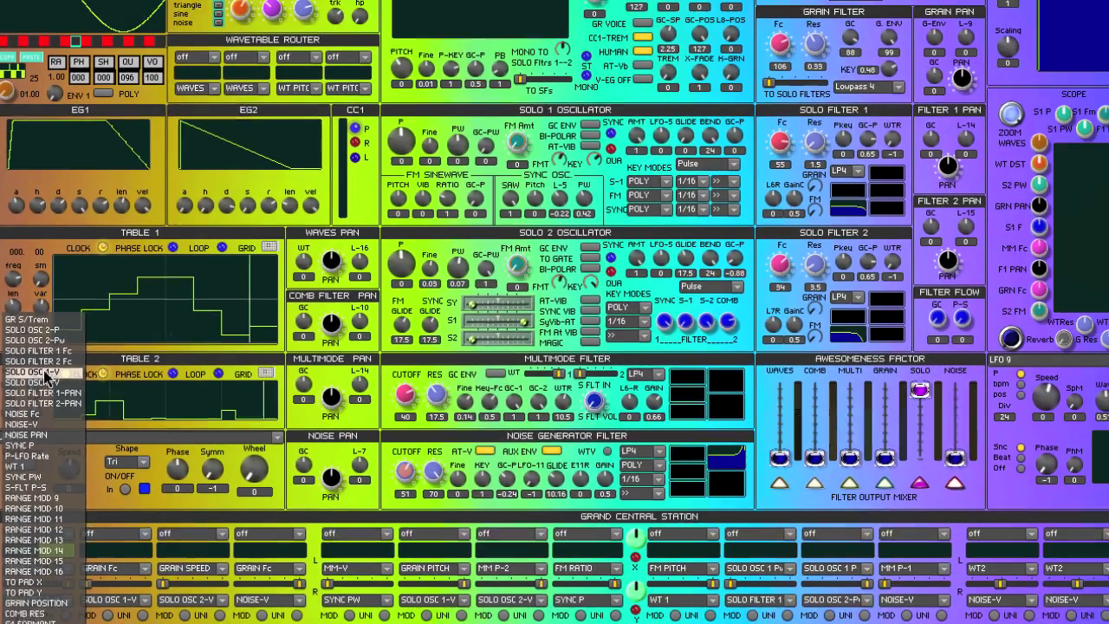
click(160, 212)
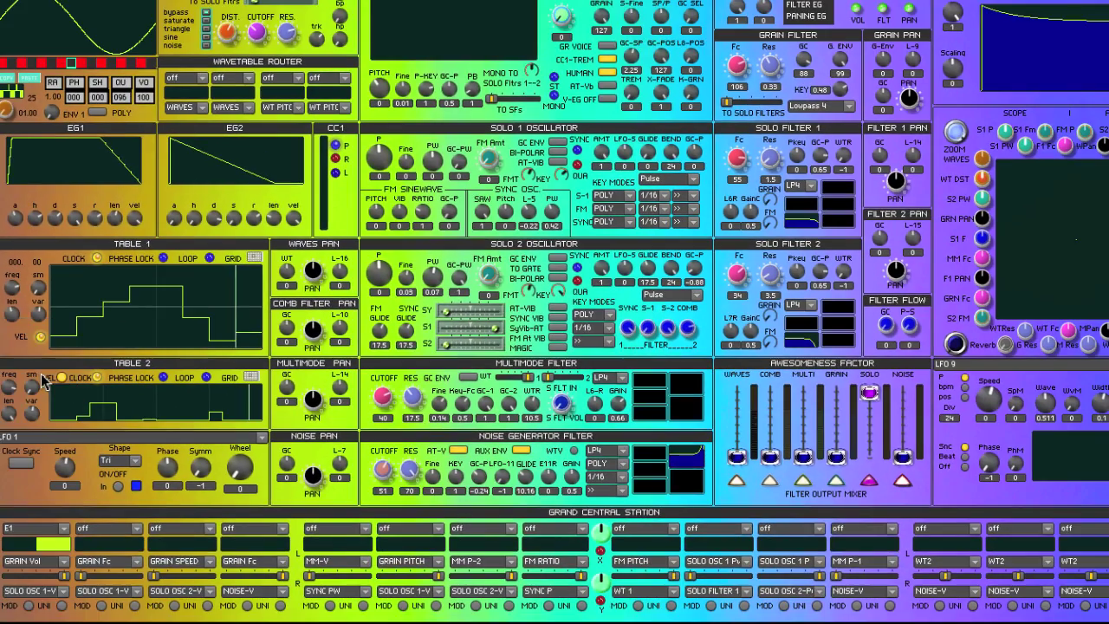
click(103, 492)
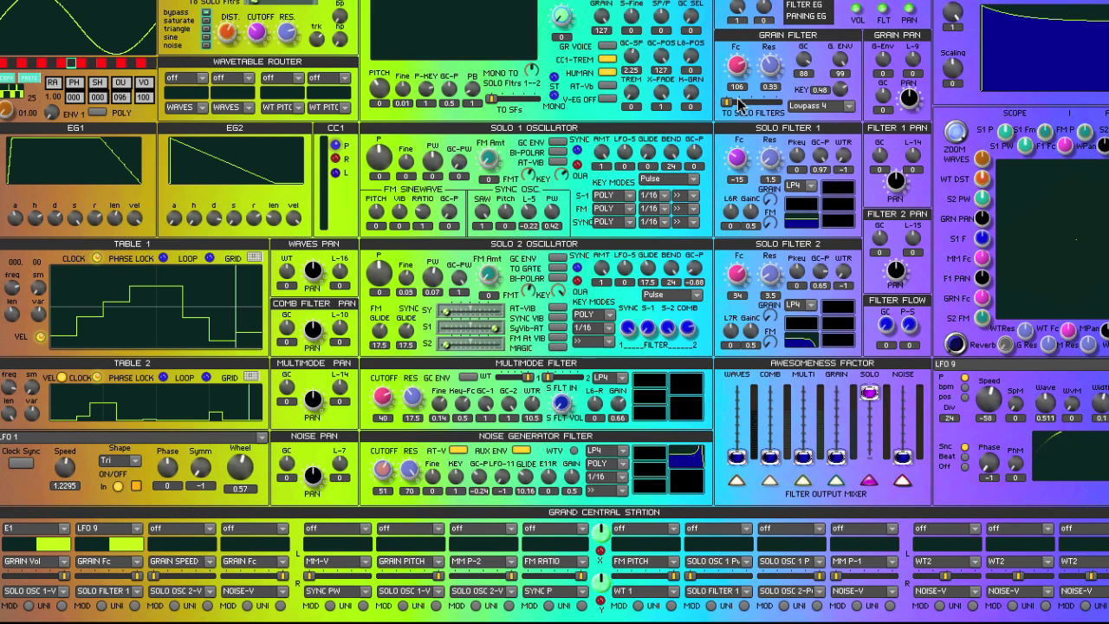
Step: Route LFO 9 to SOLO FILTER 1-Fc in the second Grand Central Station slot
click(108, 528)
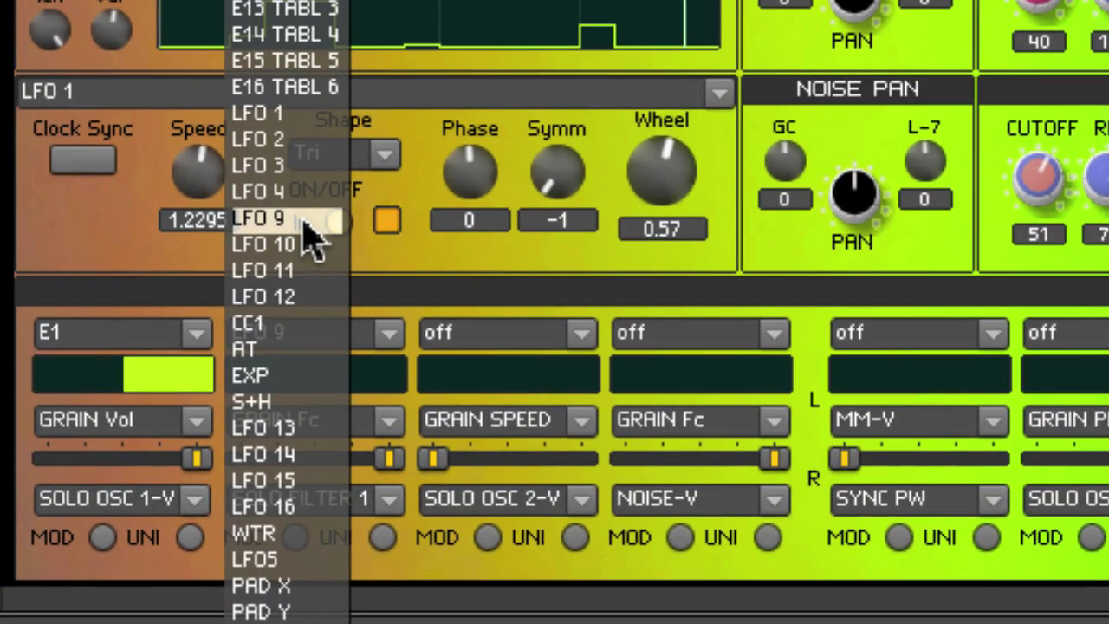
click(305, 224)
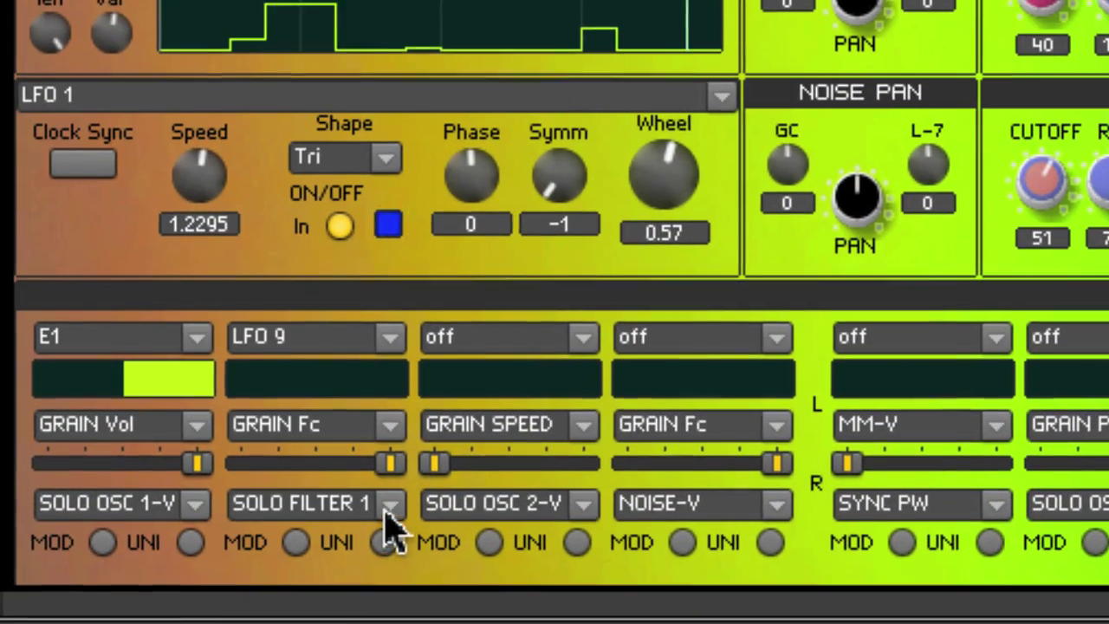
click(390, 505)
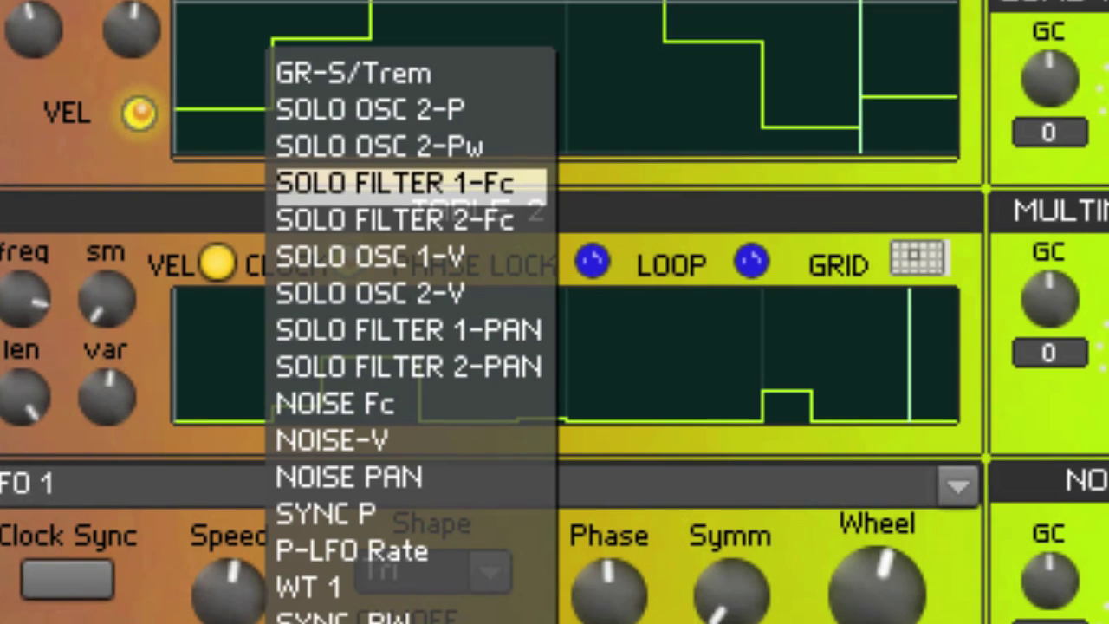
click(481, 184)
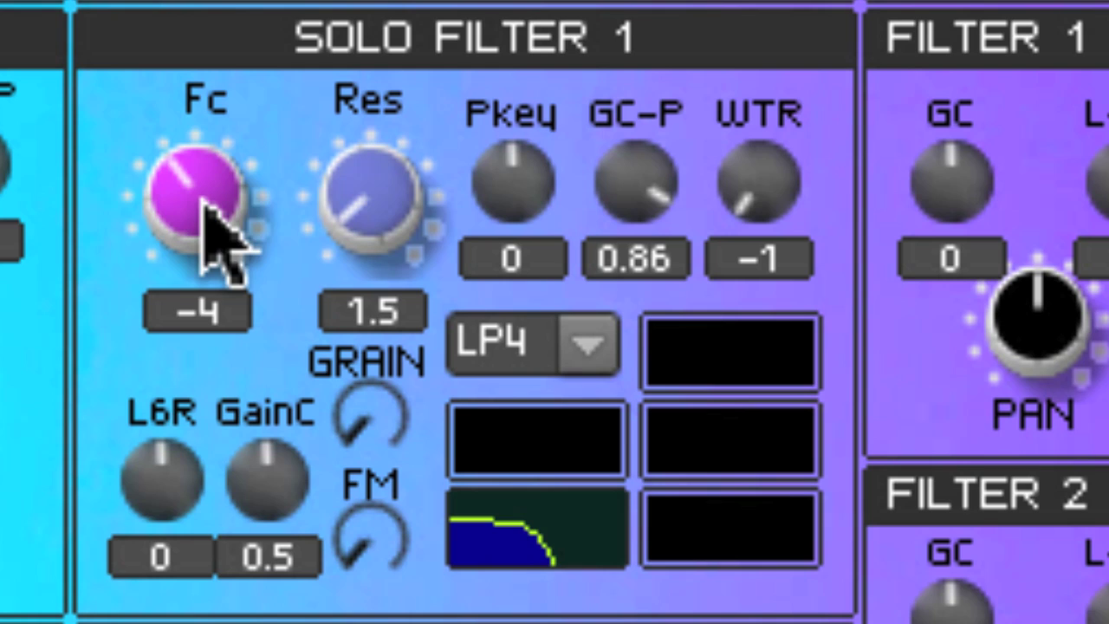
Step: Set Solo Filter 1's cutoff (Fc) to -15 and adjust its GC-P amount
drag(205, 205, 203, 171)
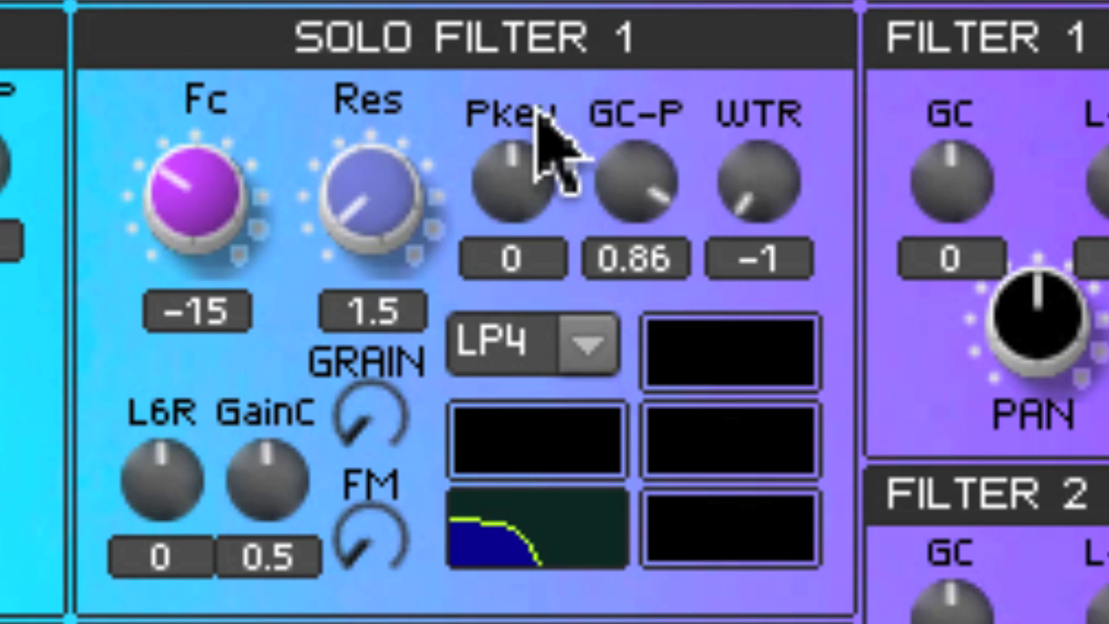
scroll(630, 176, down, 1)
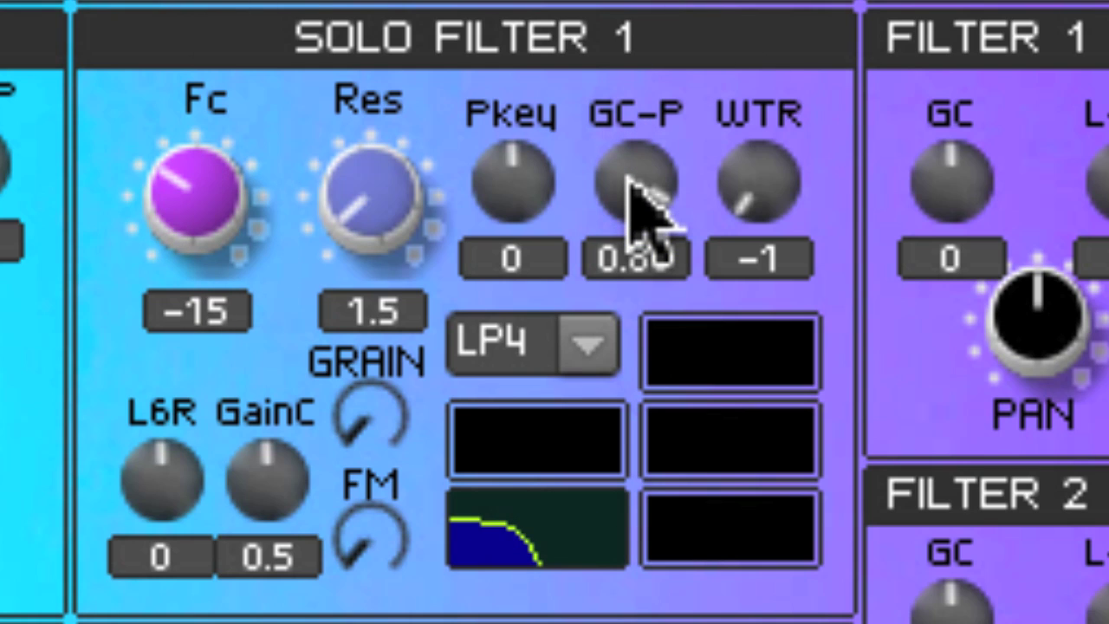
drag(627, 174, 623, 139)
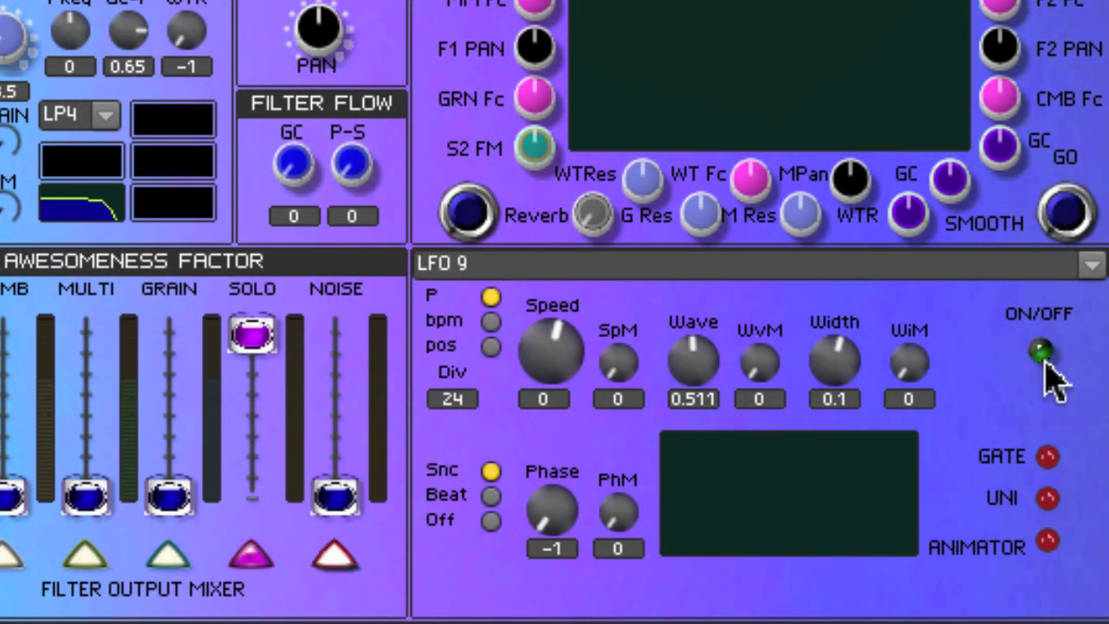
Step: Switch on LFO 9 and set its phase synchronisation mode to Snc
click(1046, 366)
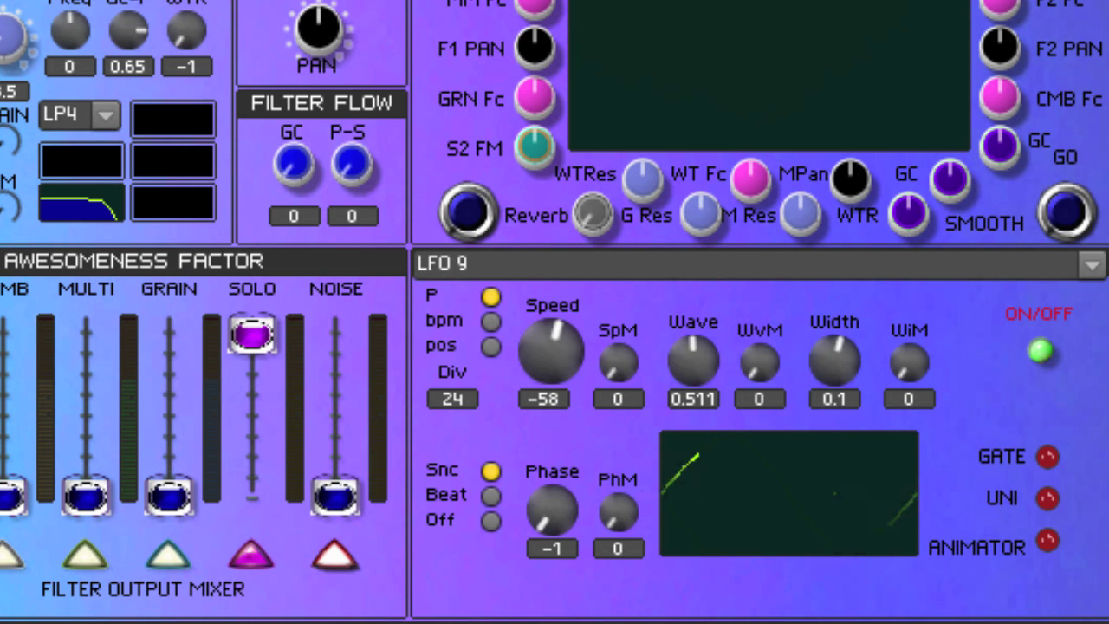
click(491, 471)
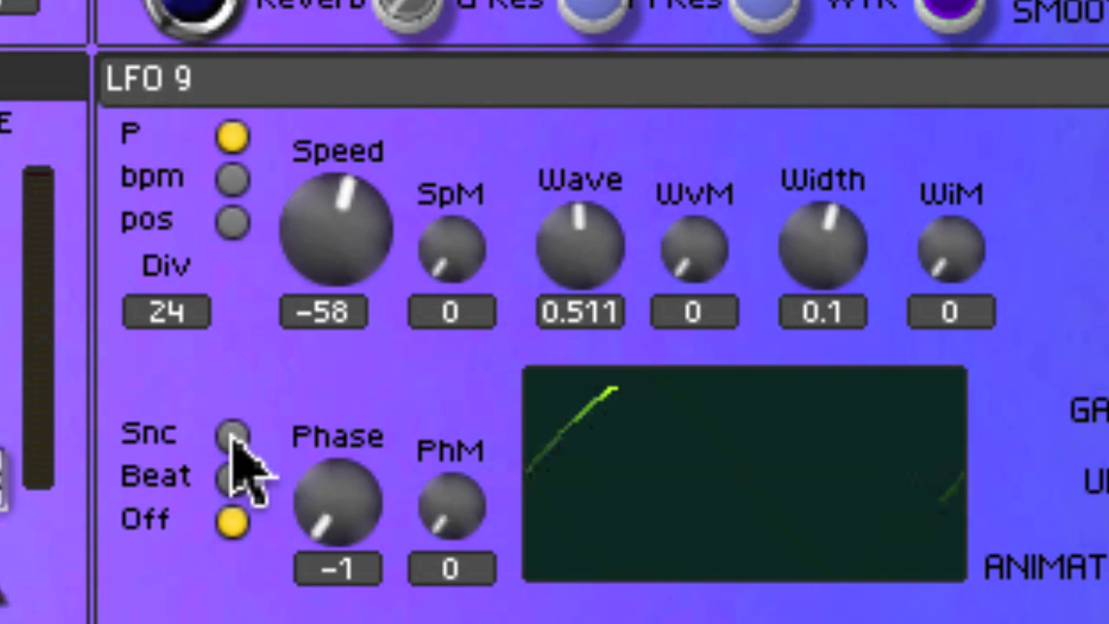
click(232, 435)
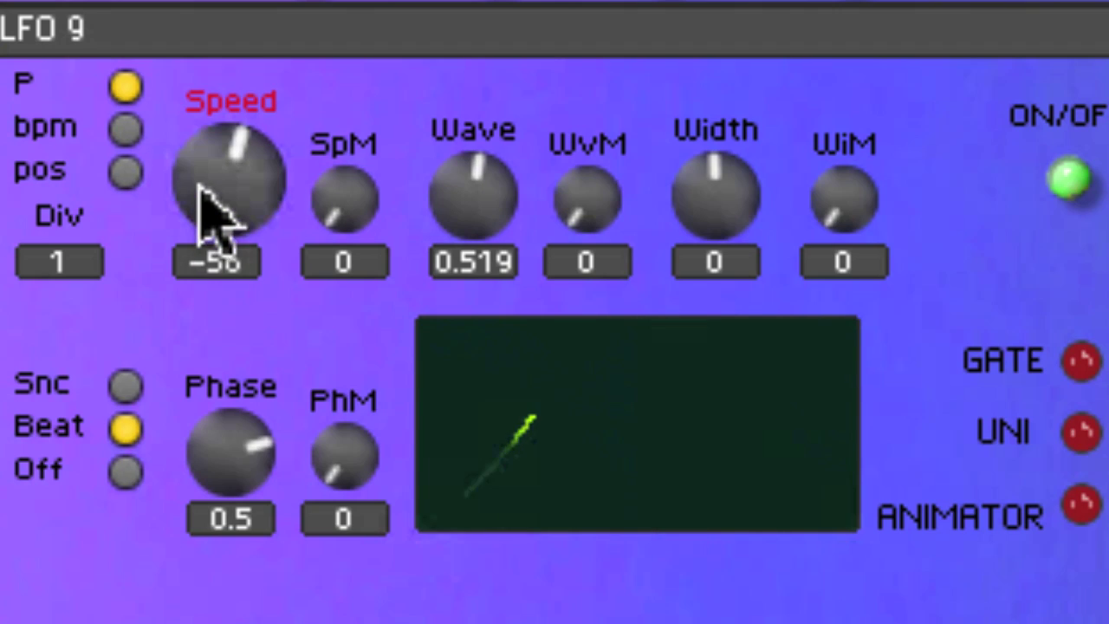
Step: Put LFO 9's speed in bpm mode and set the speed to 6
click(39, 130)
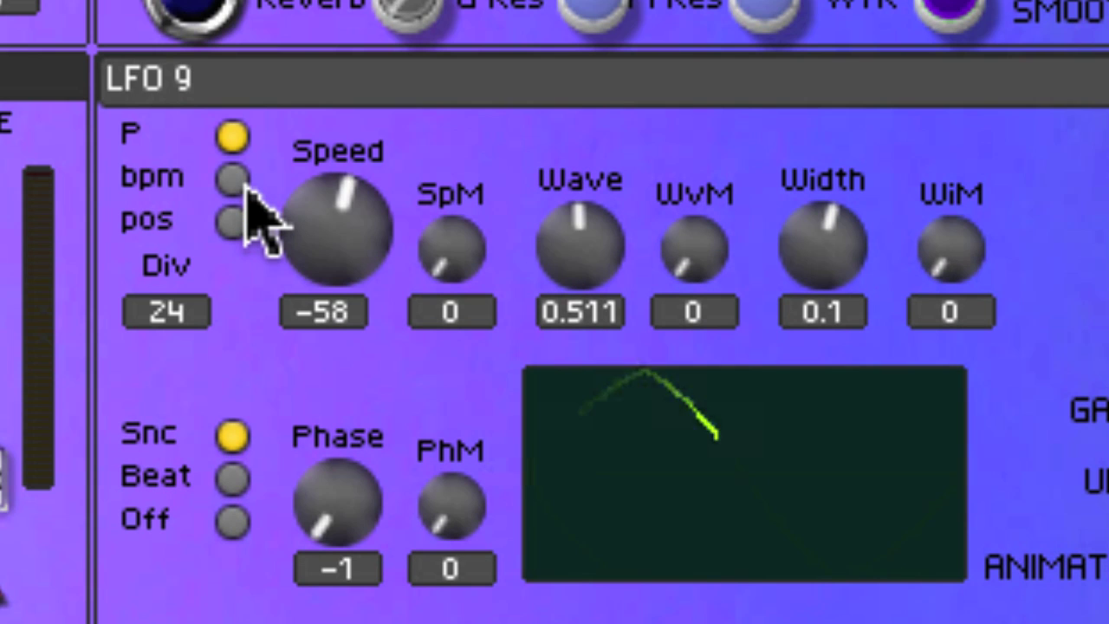
click(245, 184)
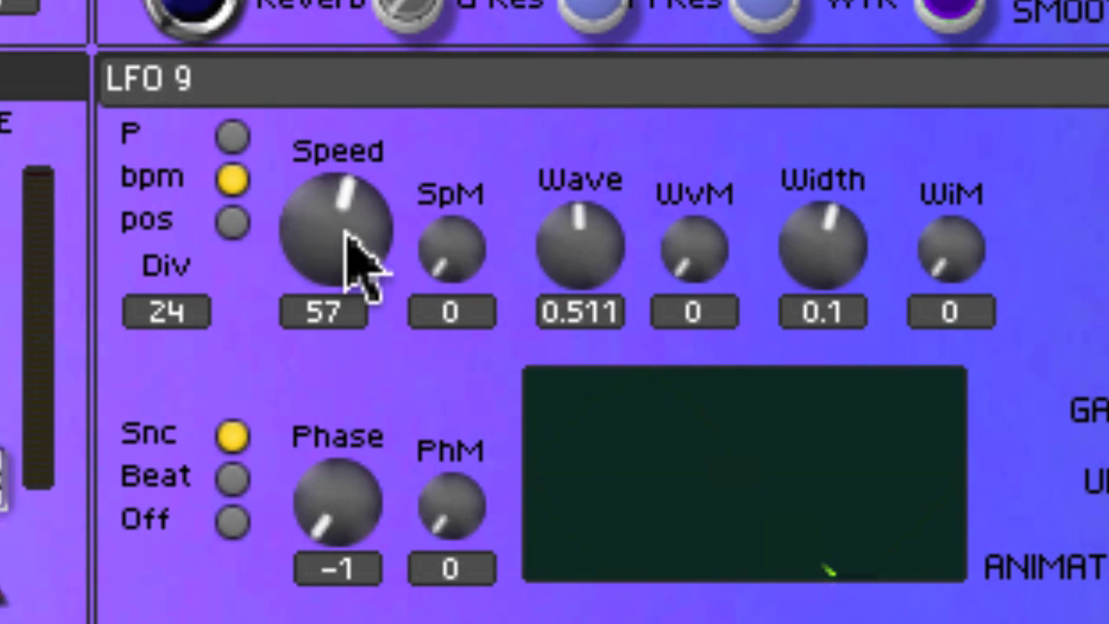
drag(355, 251, 363, 268)
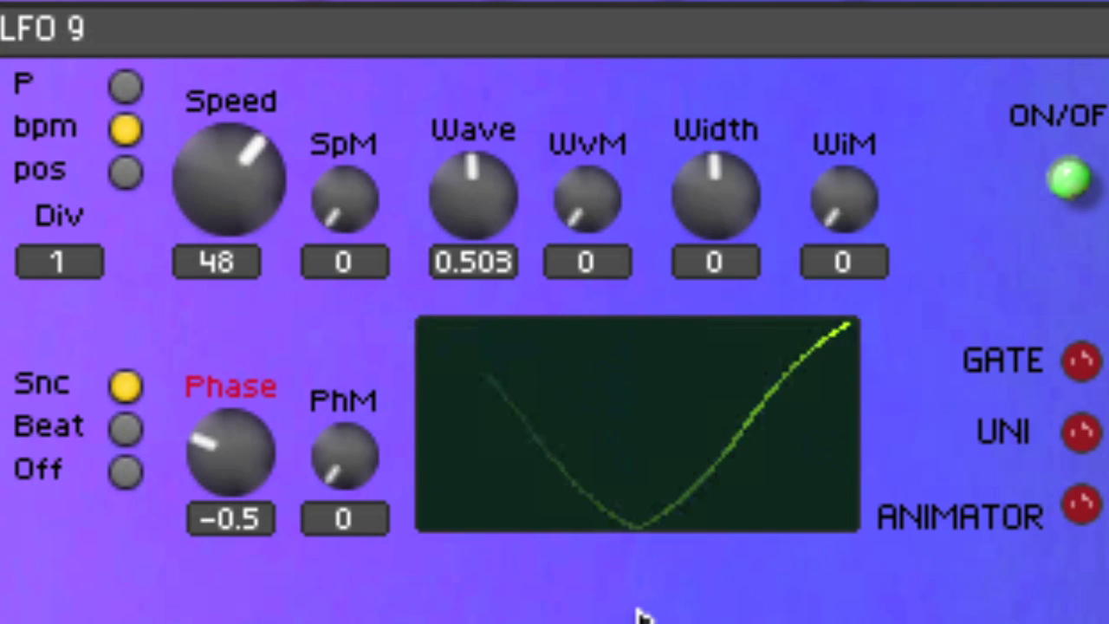
drag(208, 173, 199, 217)
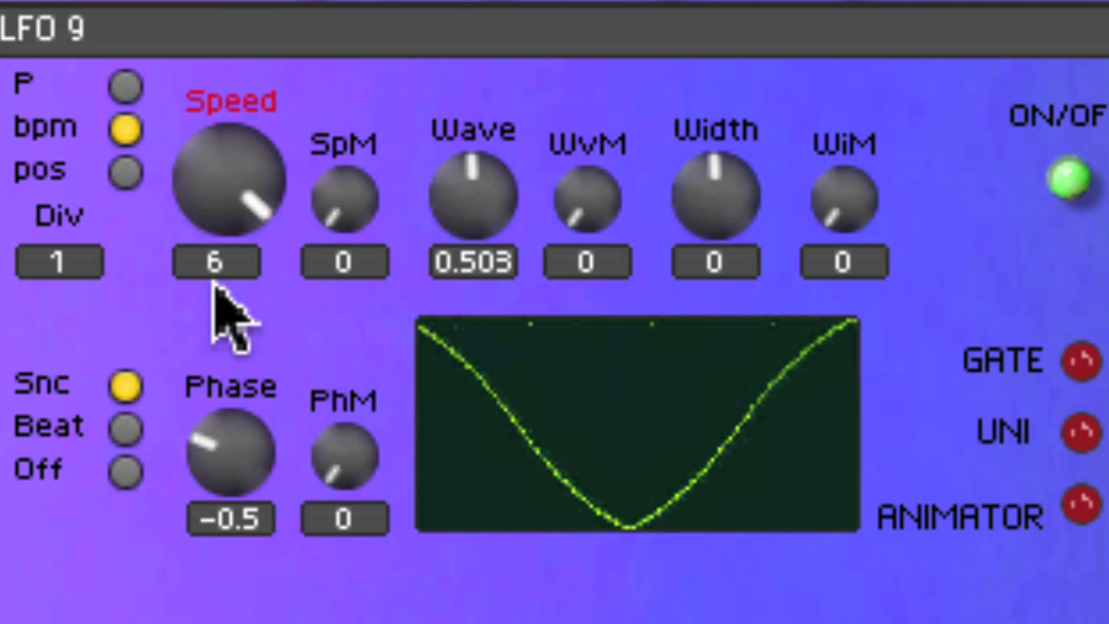
key(ctrl+z)
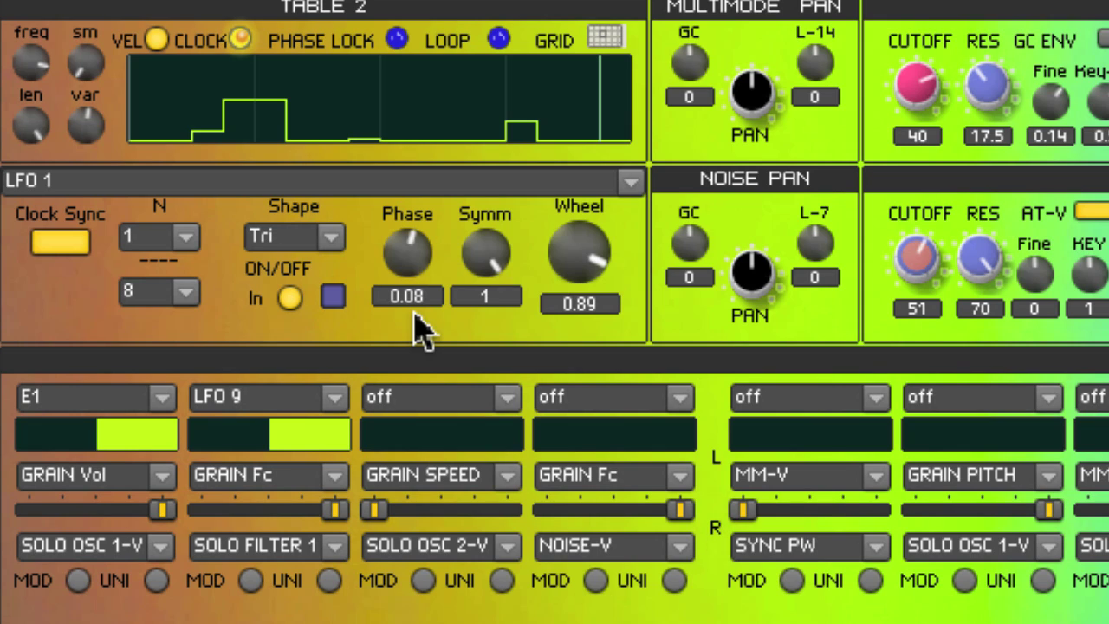
click(505, 549)
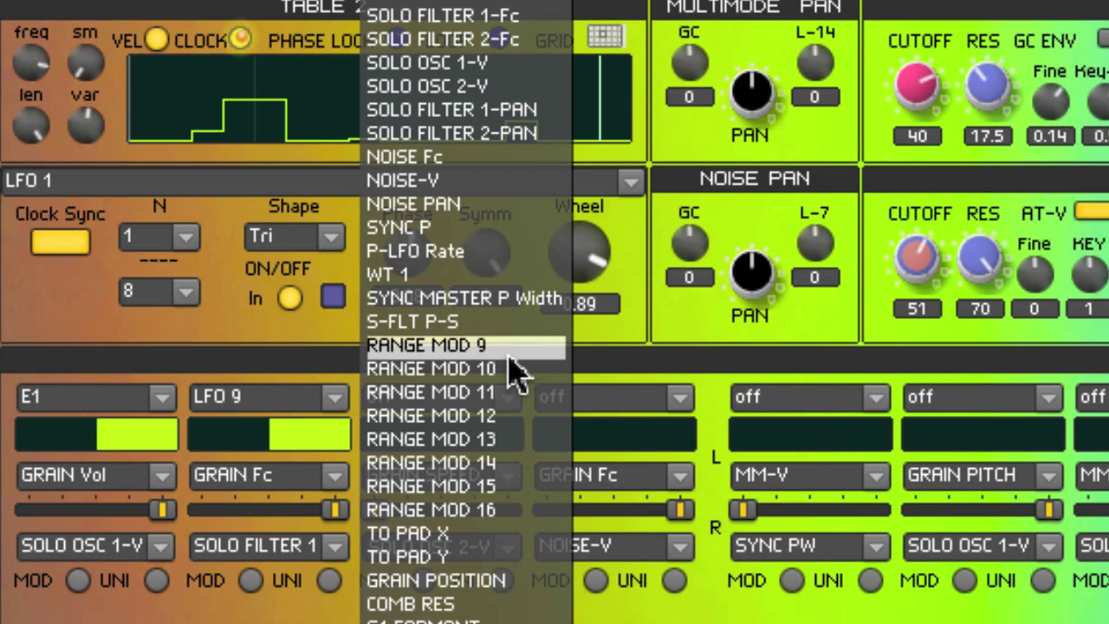
key(Escape)
click(755, 537)
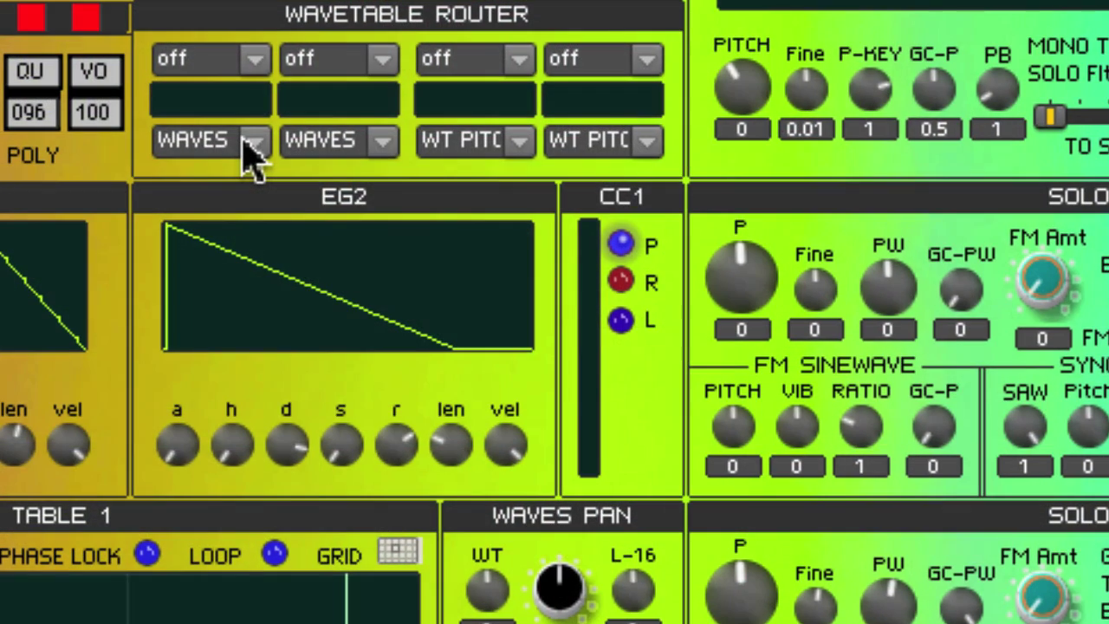
click(249, 152)
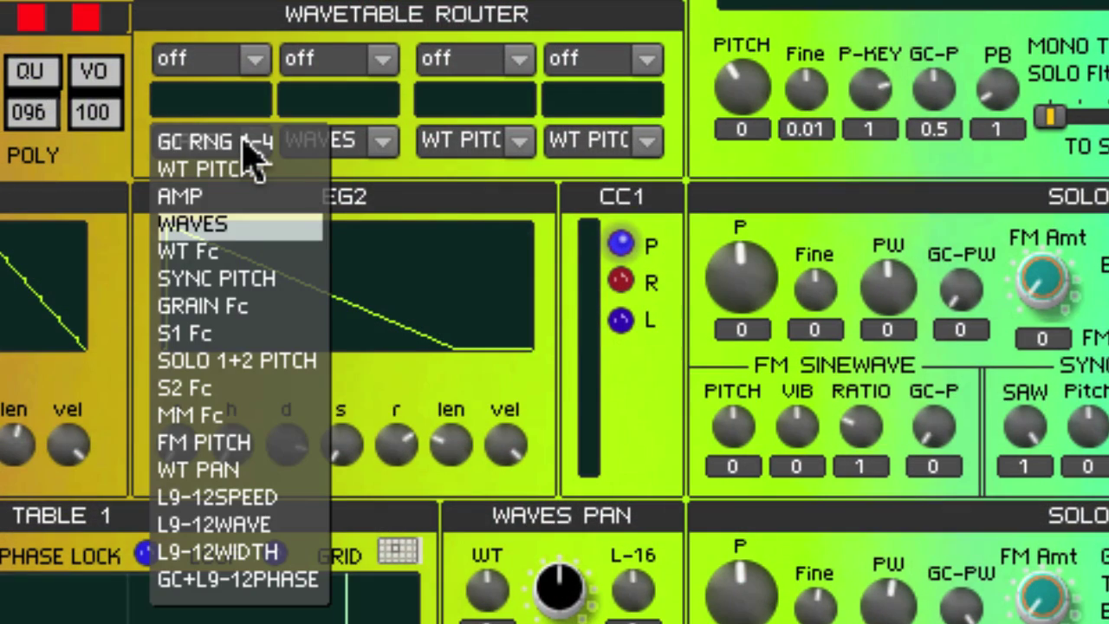
click(303, 146)
Step: Assign GC RNG 9-12 to the third Wavetable Router slot and GC RNG 13-16 to the fourth
click(500, 145)
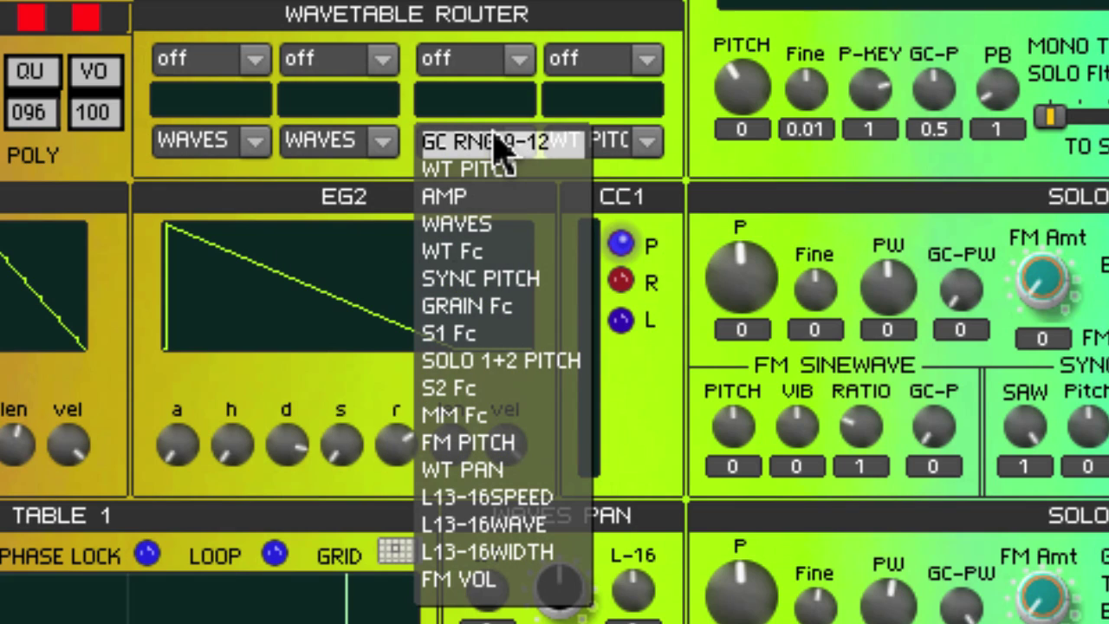
click(565, 149)
click(649, 144)
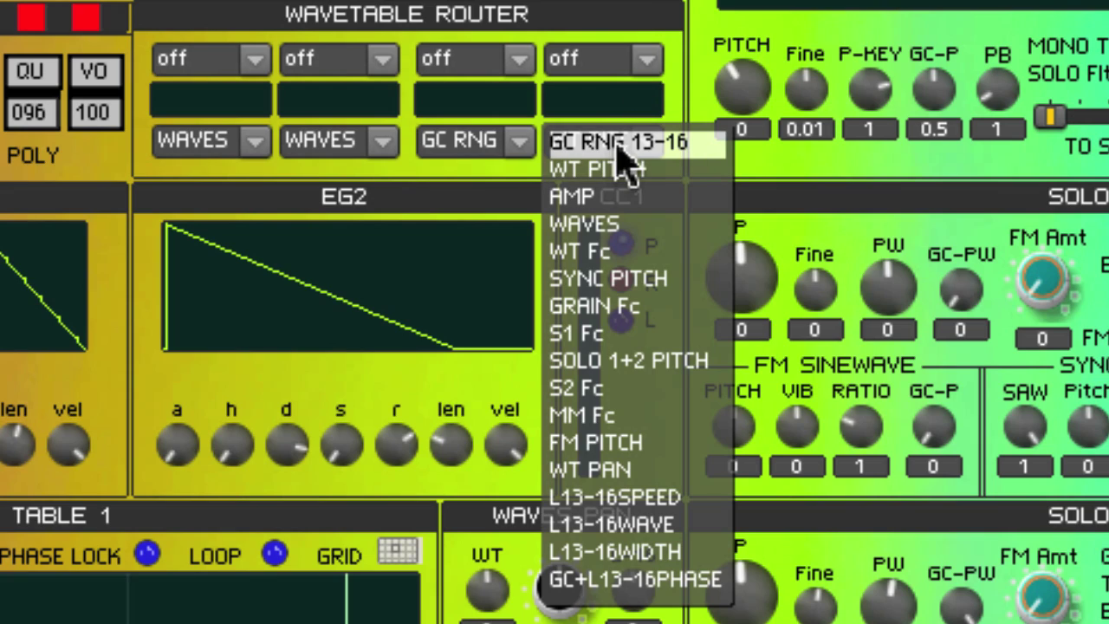
click(664, 168)
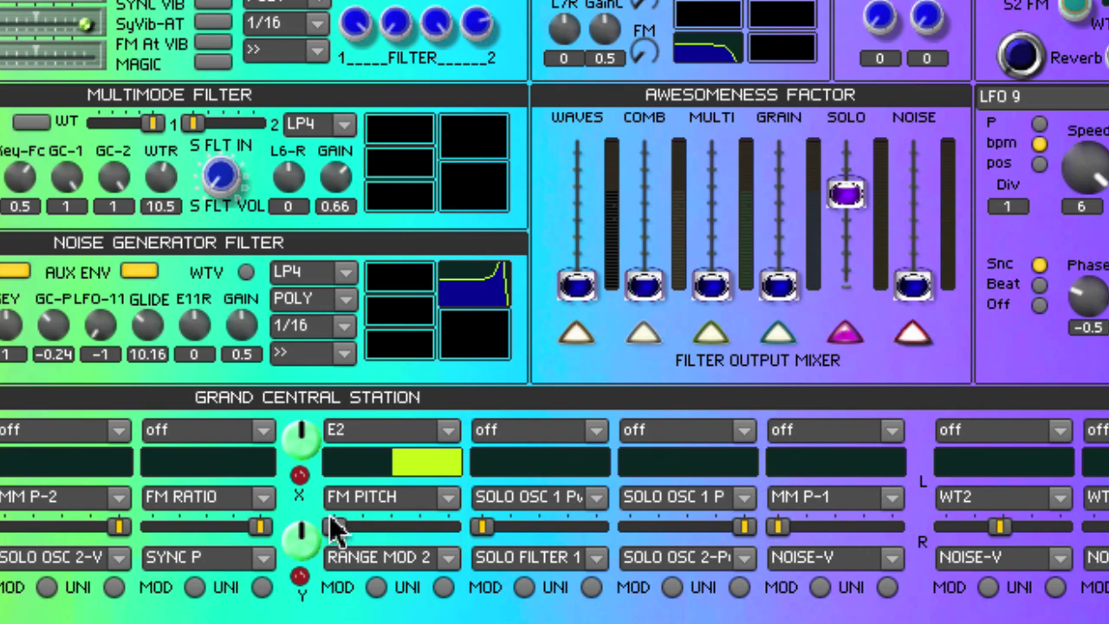
Step: Select RANGE MOD 2 as the destination of the E2 slot and adjust EG2's attack
click(425, 557)
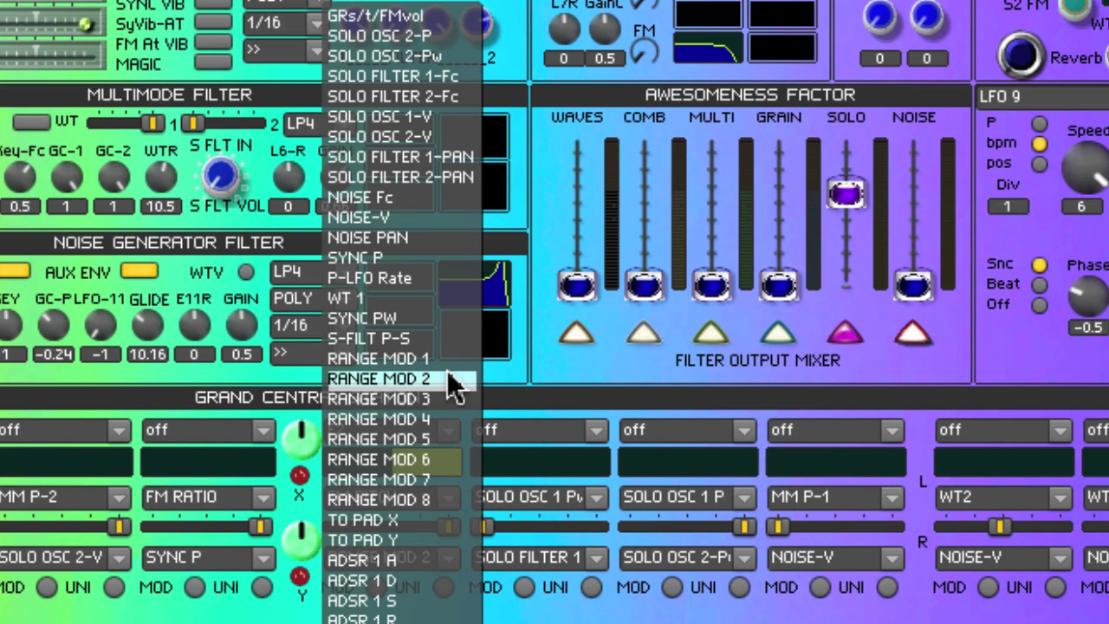
click(438, 381)
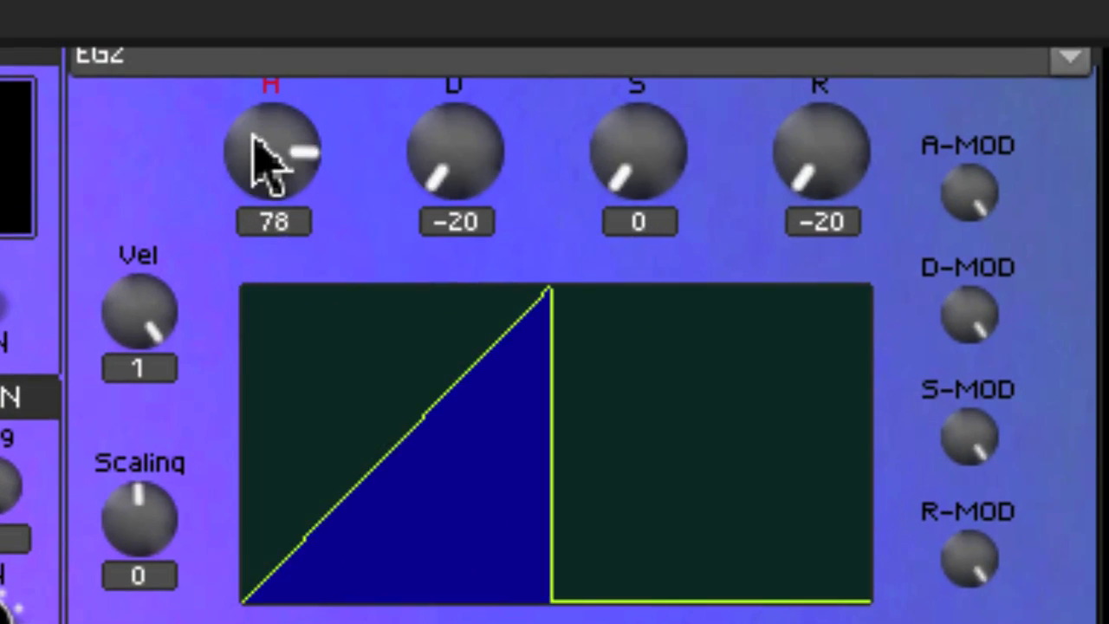
drag(275, 153, 274, 167)
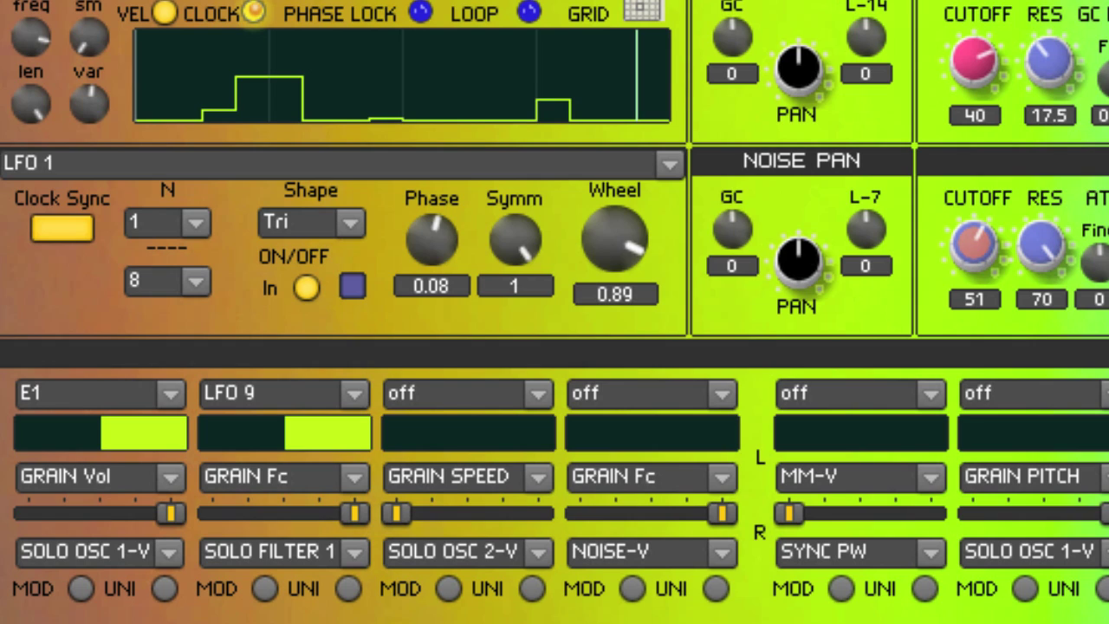
Step: Toggle MOD on the Grand Central Station slot that routes LFO 9 to Solo Filter 1
click(265, 588)
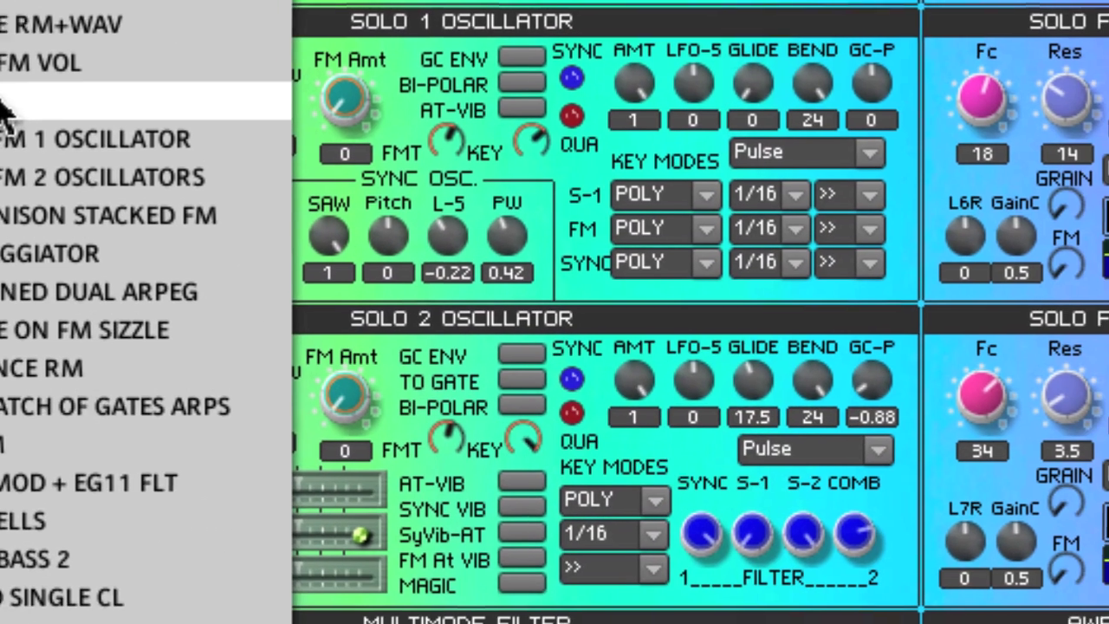
Step: Raise the sustain level of EG2
click(746, 520)
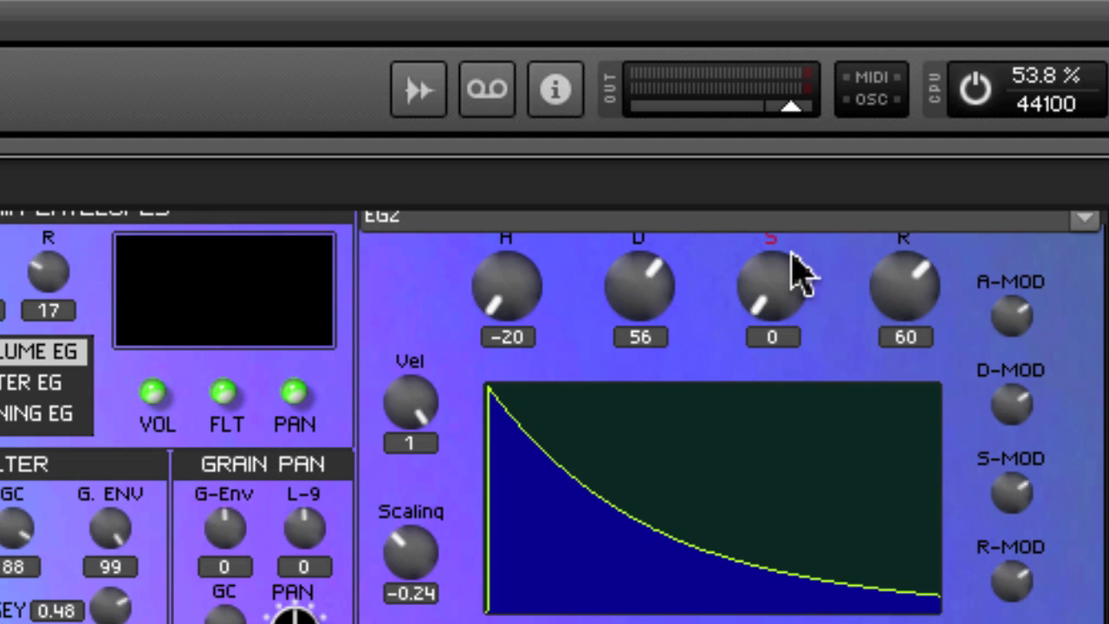
drag(777, 299, 741, 0)
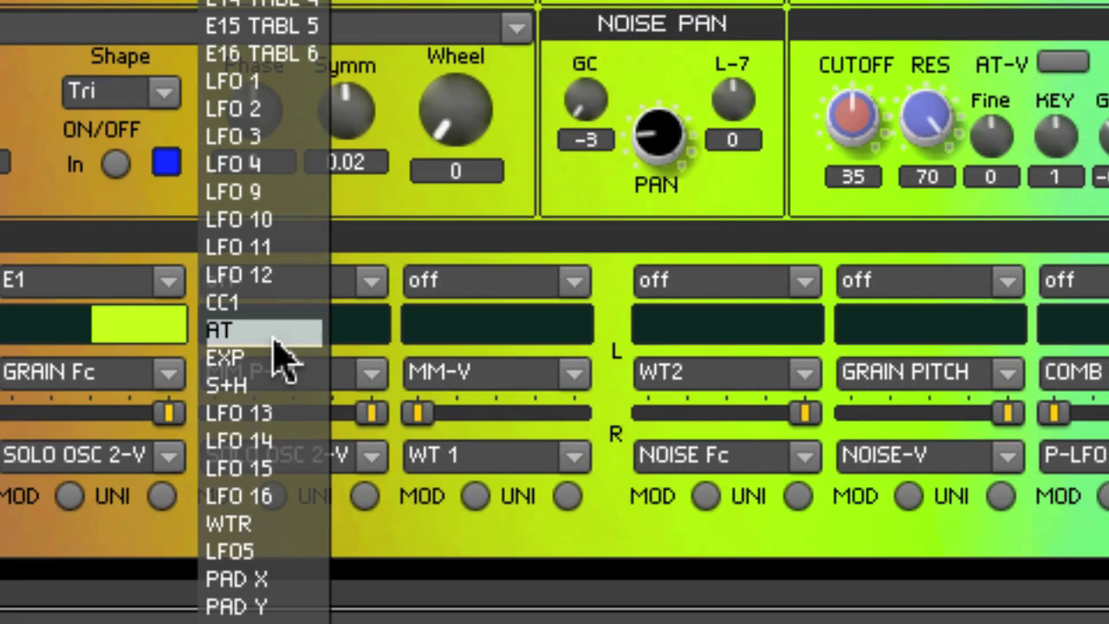
Step: Set the source of the slot next to E1 to AT and choose its lower destination
click(256, 338)
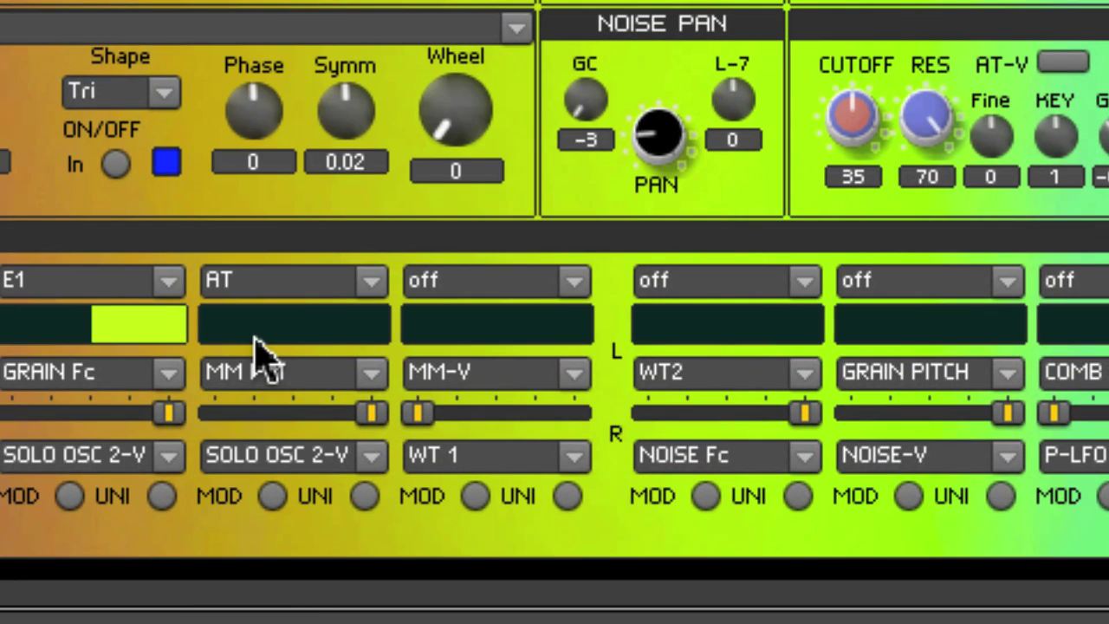
click(360, 458)
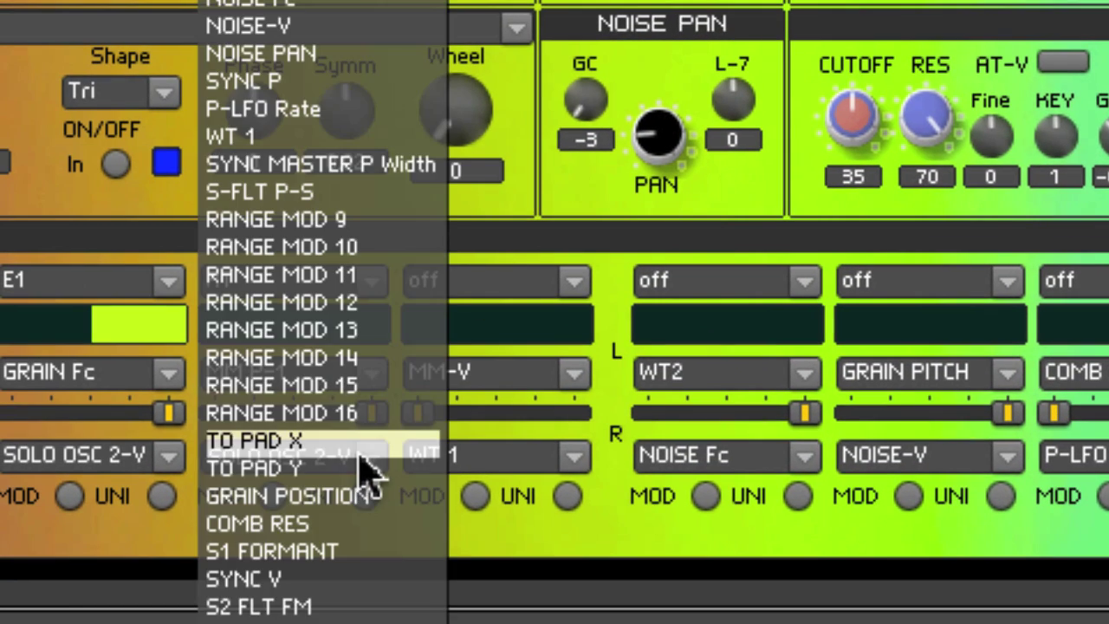
click(392, 337)
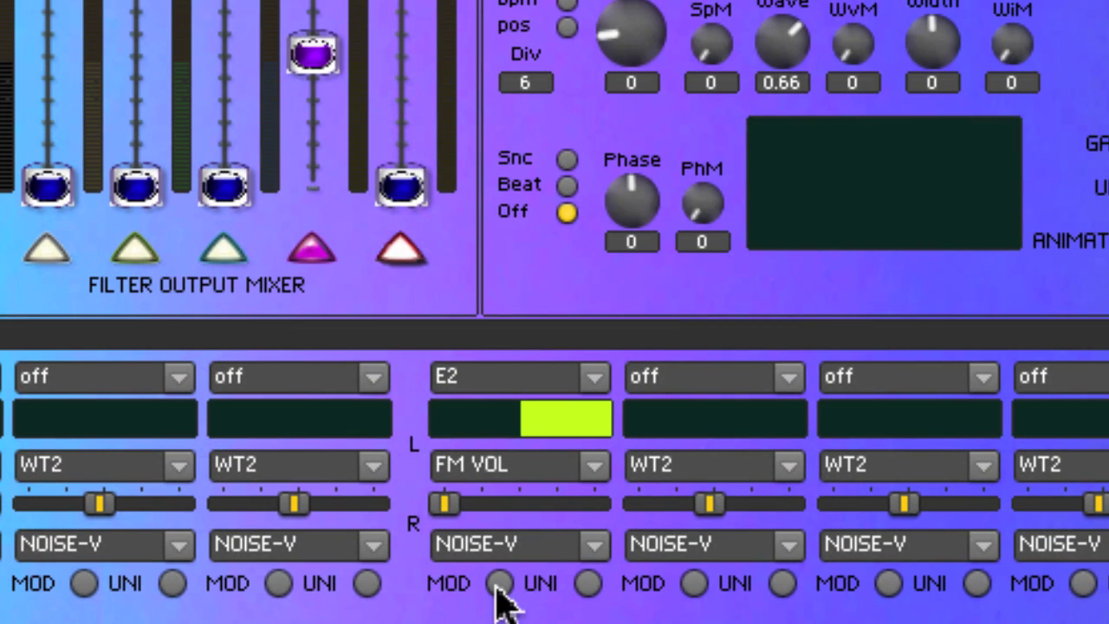
Step: Toggle MOD on the E2 slot routed to FM VOL and UNI on the E13 TABL 3 slot
click(498, 583)
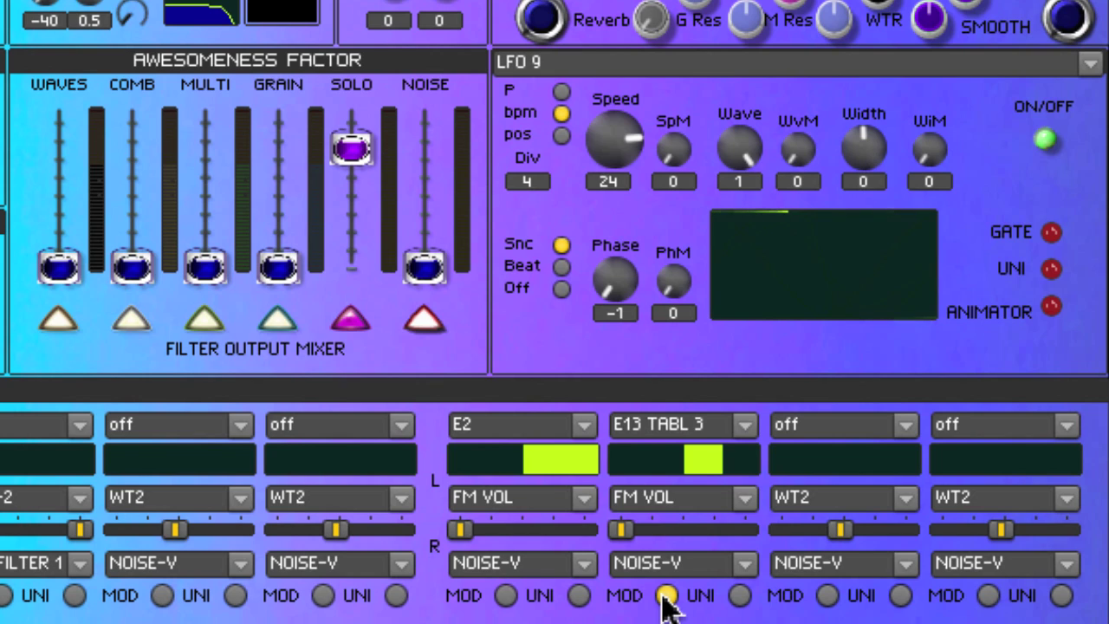
click(741, 596)
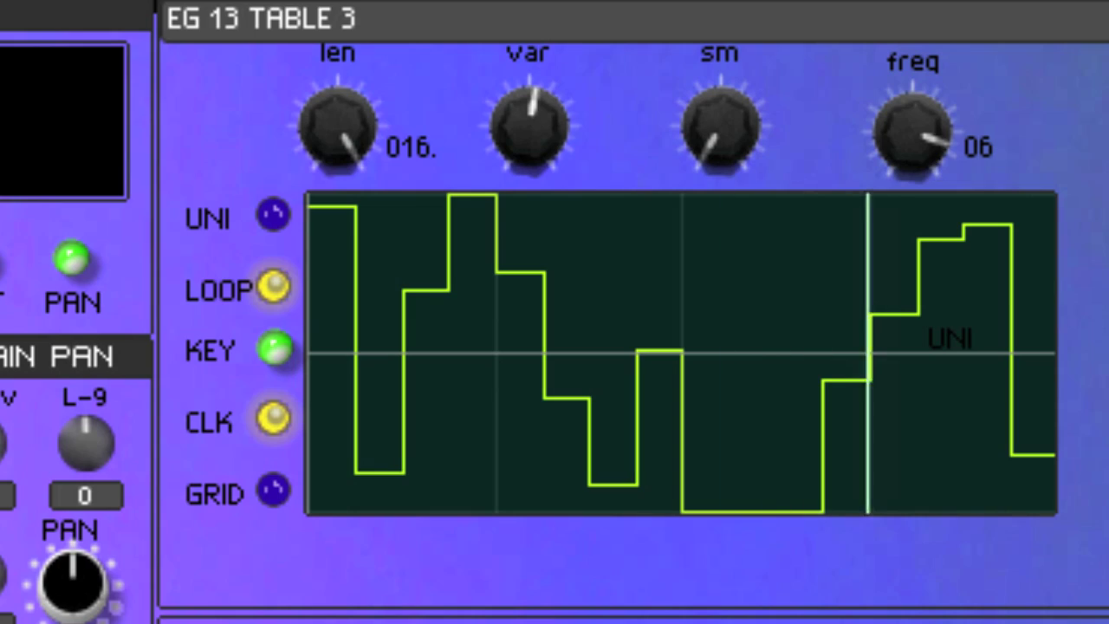
Step: Switch the envelope display from EG 13 TABLE 3 to EG 14 TABLE 4
click(366, 34)
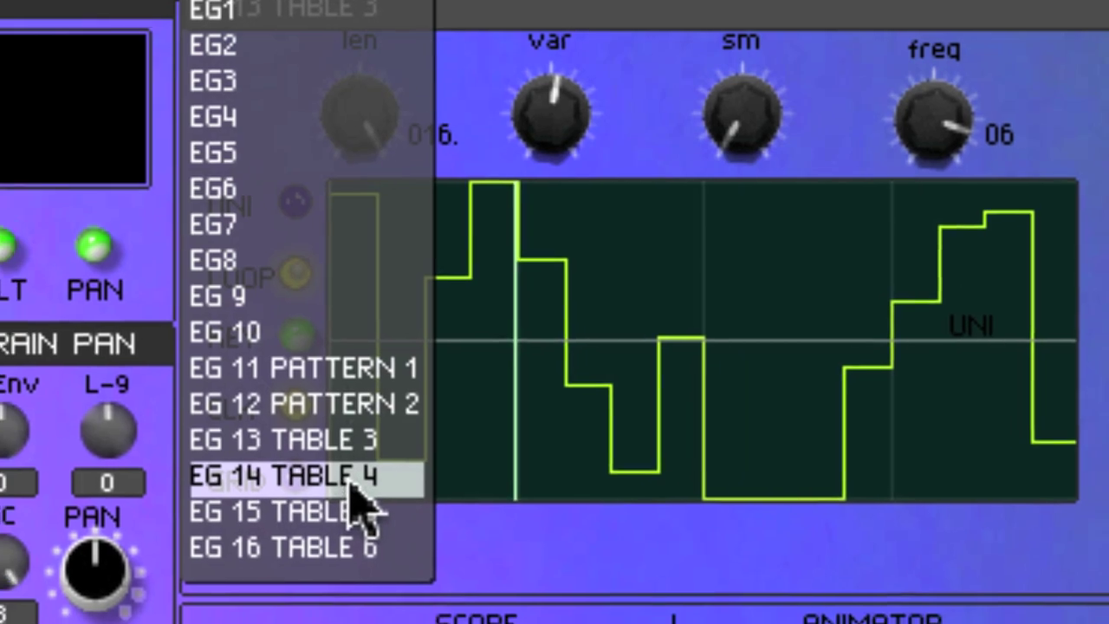
click(342, 490)
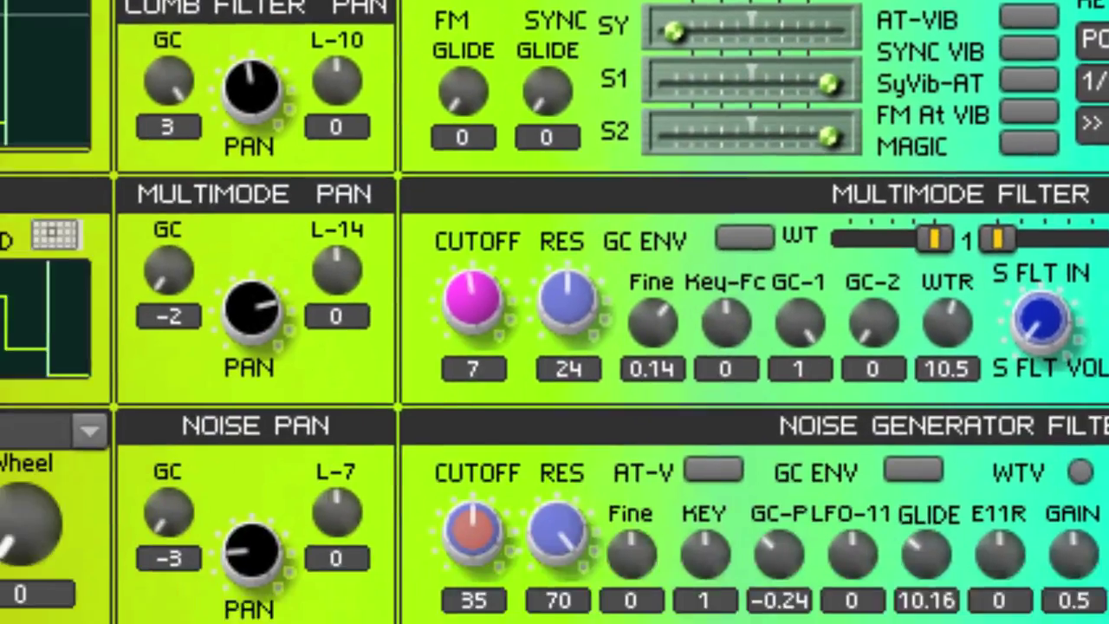